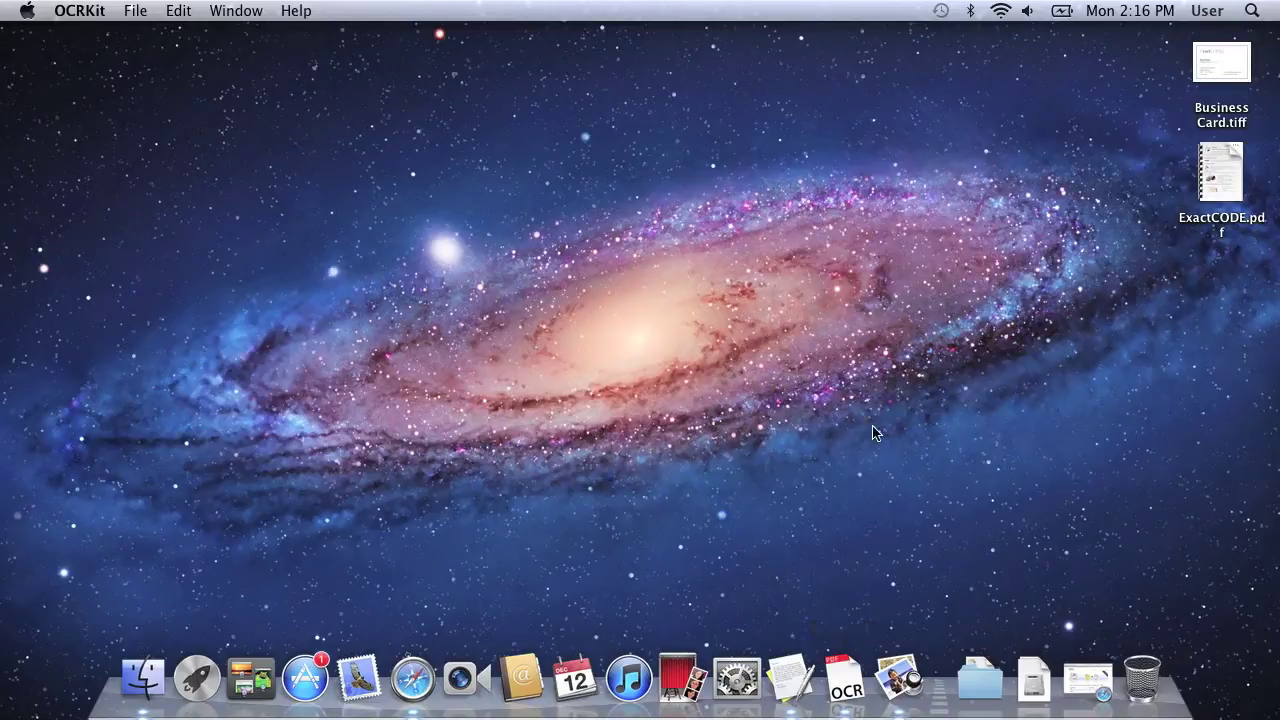
- Run OCR on Business Card.tiff from the Desktop to produce a searchable Business Card.pdf
{"action": "left_click", "coordinate": [134, 9]}
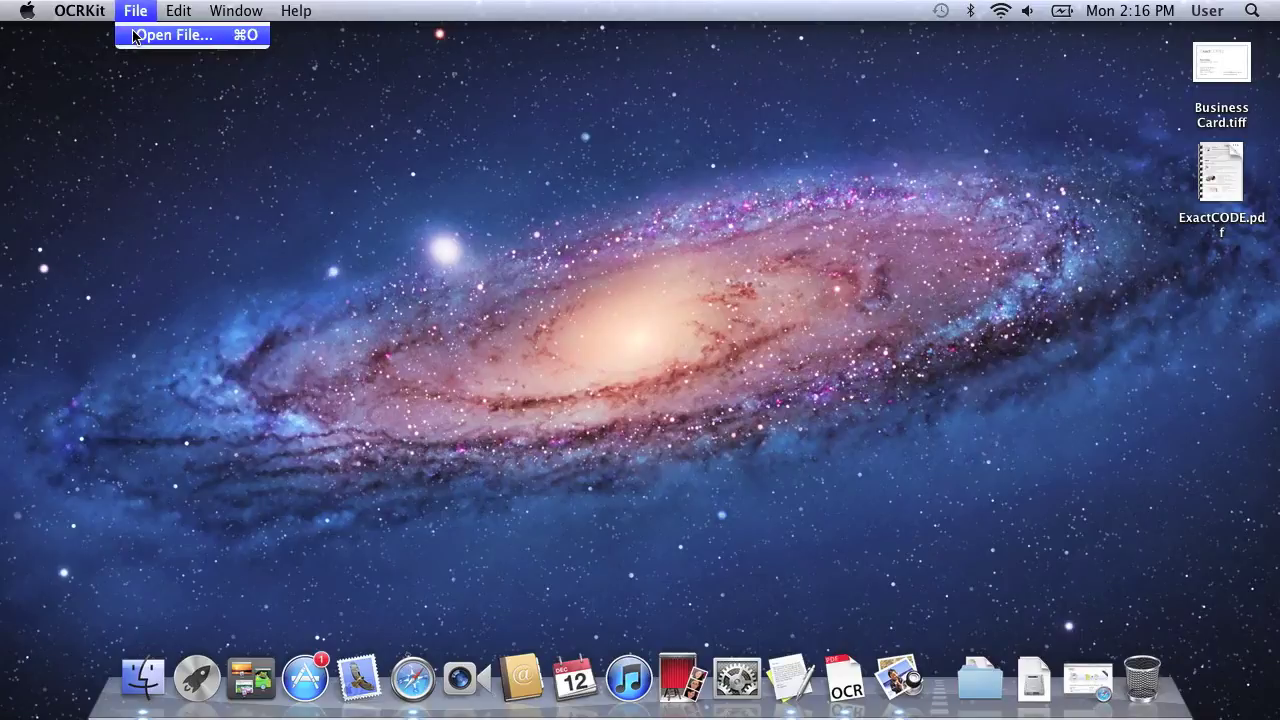
{"action": "left_click", "coordinate": [134, 36]}
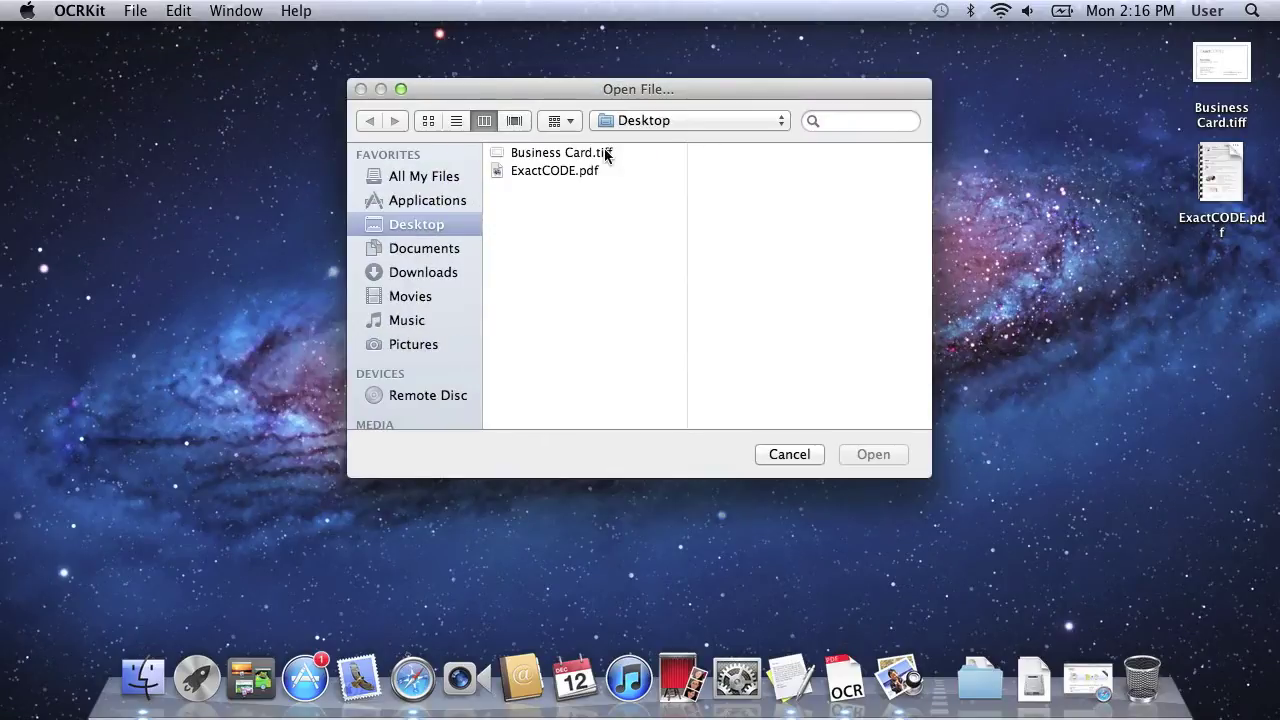
{"action": "double_click", "coordinate": [604, 151]}
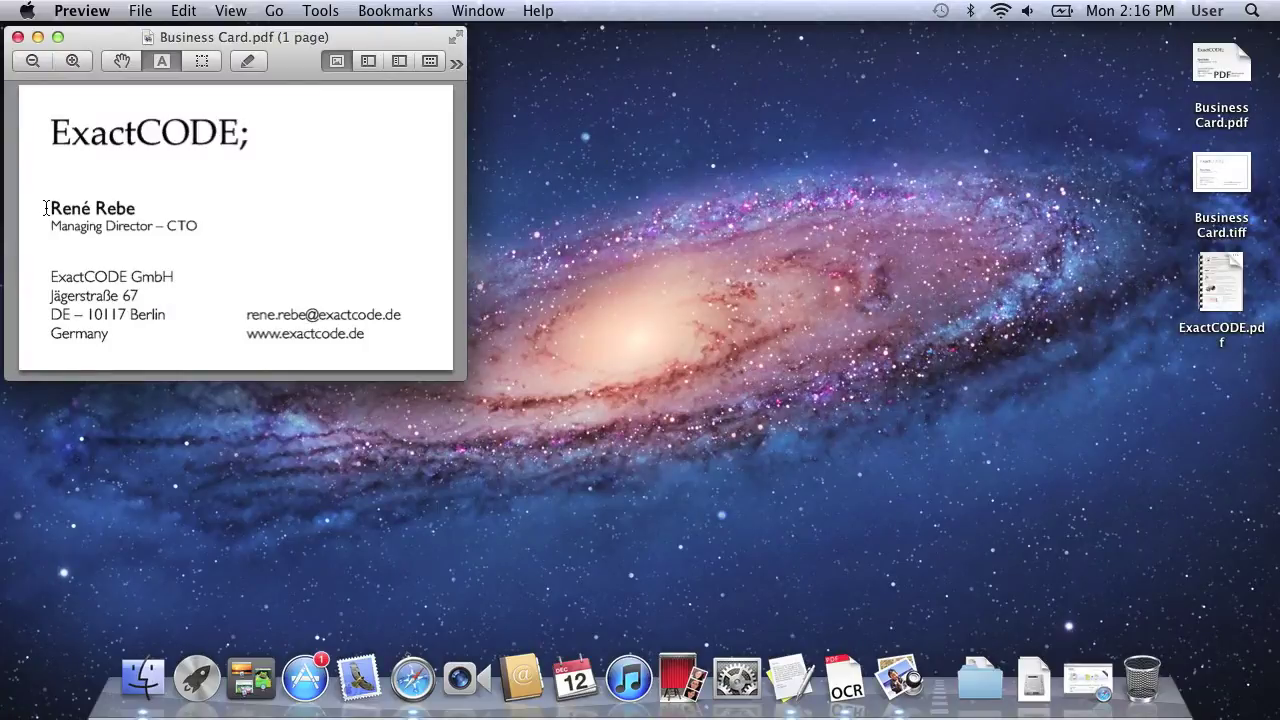
- Copy all the recognized business card text from Business Card.pdf and switch to TextEdit
{"action": "left_click_drag", "start_coordinate": [48, 208], "coordinate": [382, 341]}
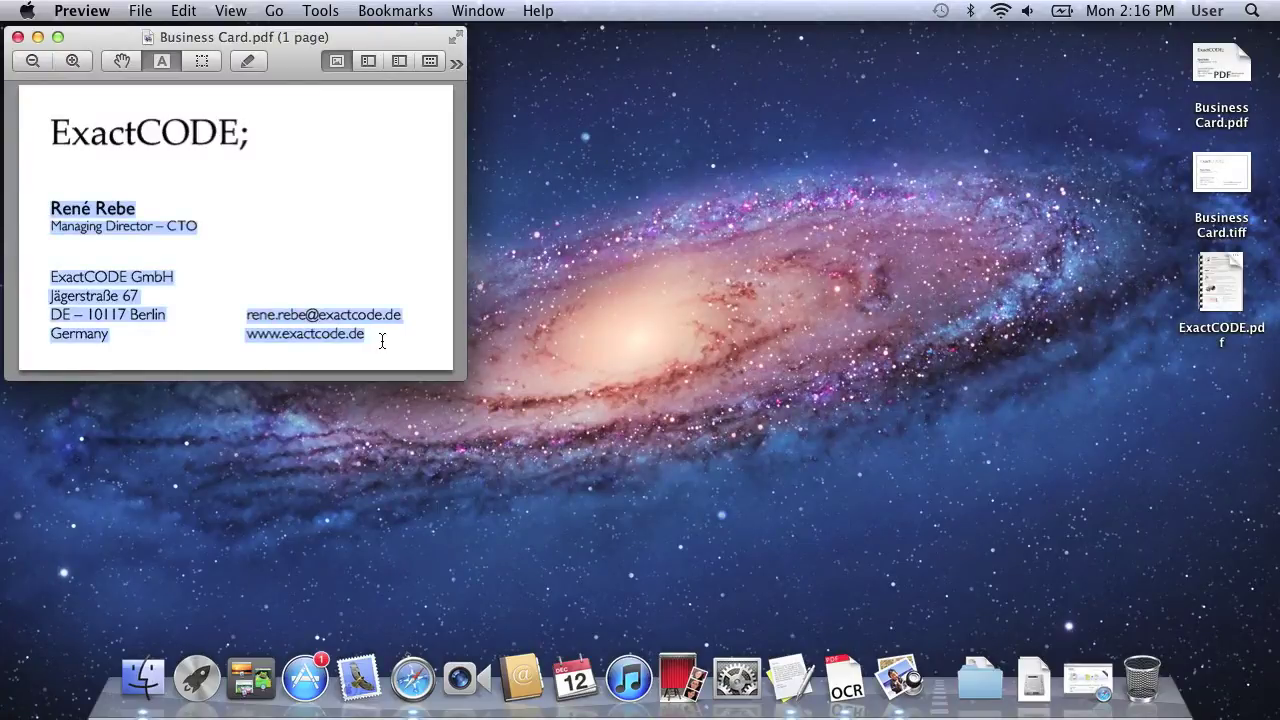
{"action": "key", "text": "super+c"}
{"action": "left_click", "coordinate": [788, 688]}
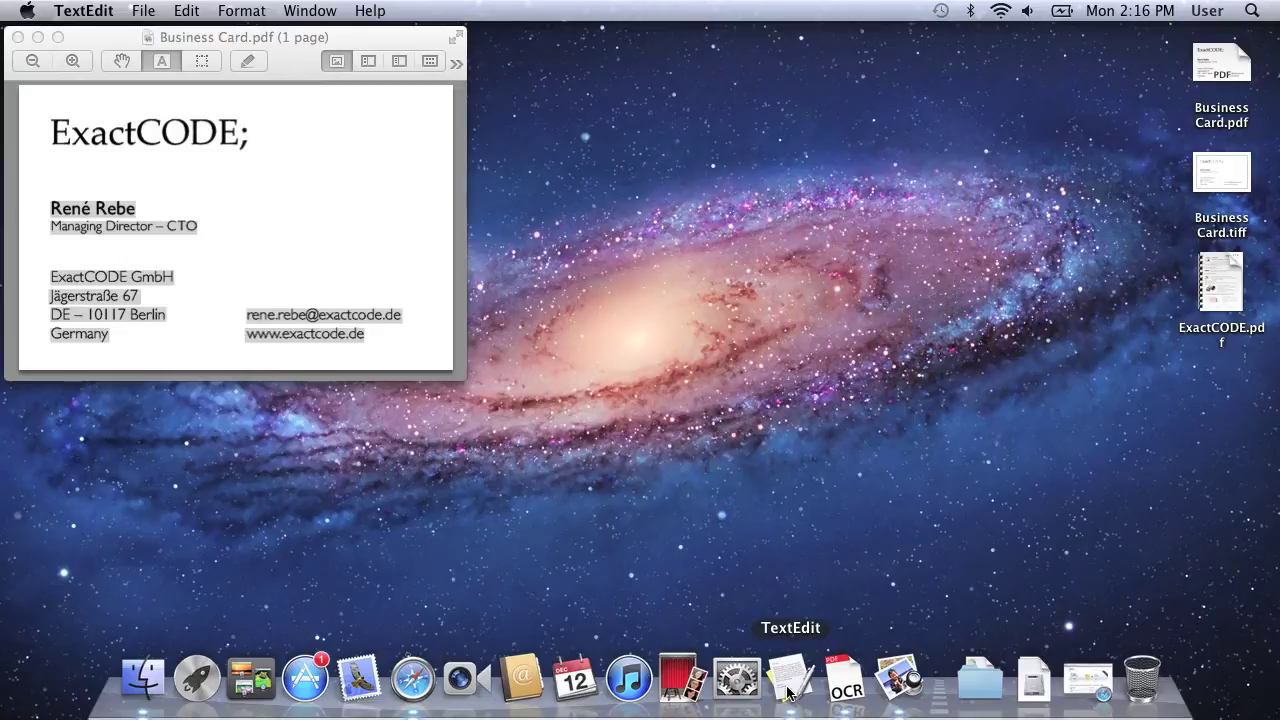
{"action": "key", "text": "super+n"}
{"action": "key", "text": "super+v"}
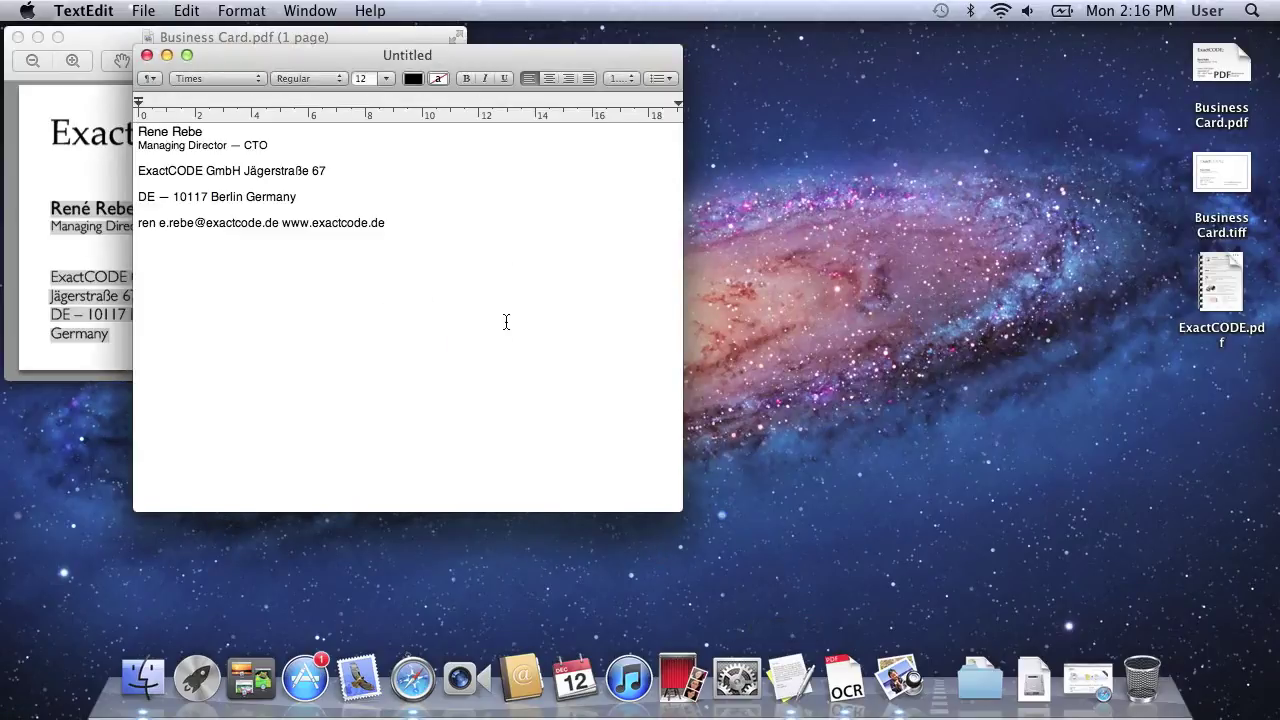
{"action": "left_click_drag", "start_coordinate": [470, 50], "coordinate": [851, 107]}
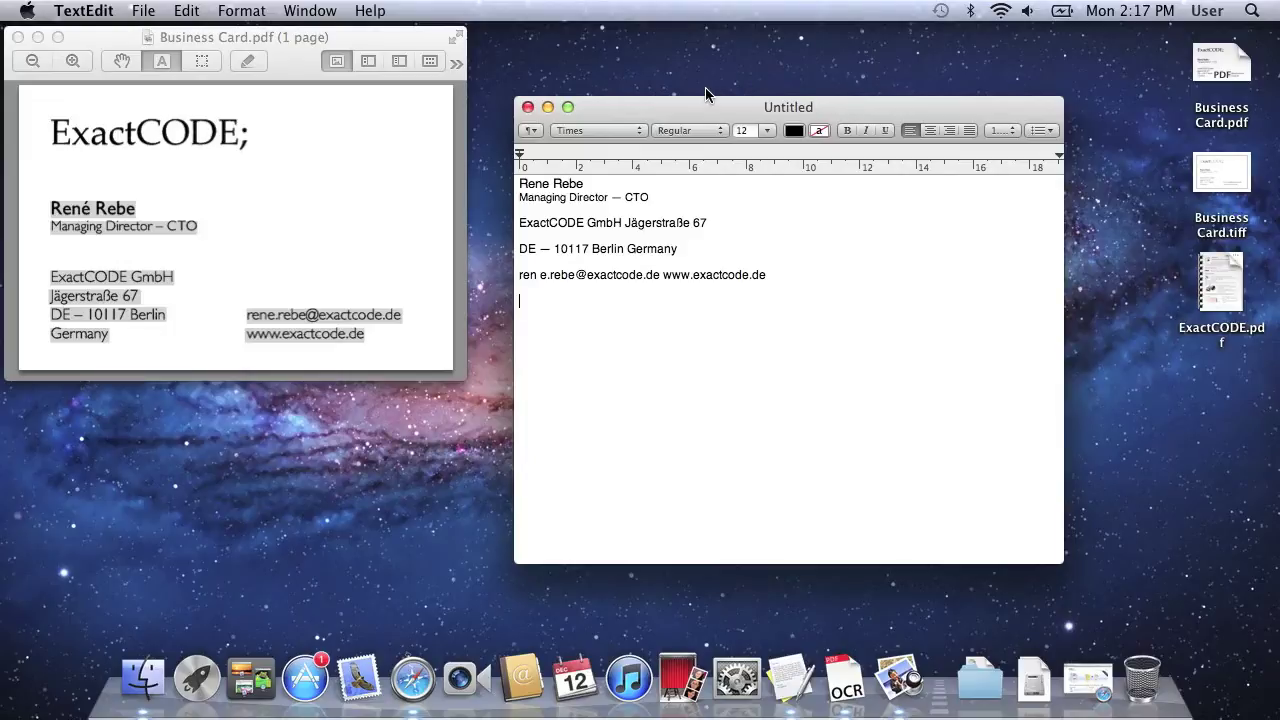
{"action": "left_click", "coordinate": [527, 107]}
{"action": "left_click", "coordinate": [687, 390]}
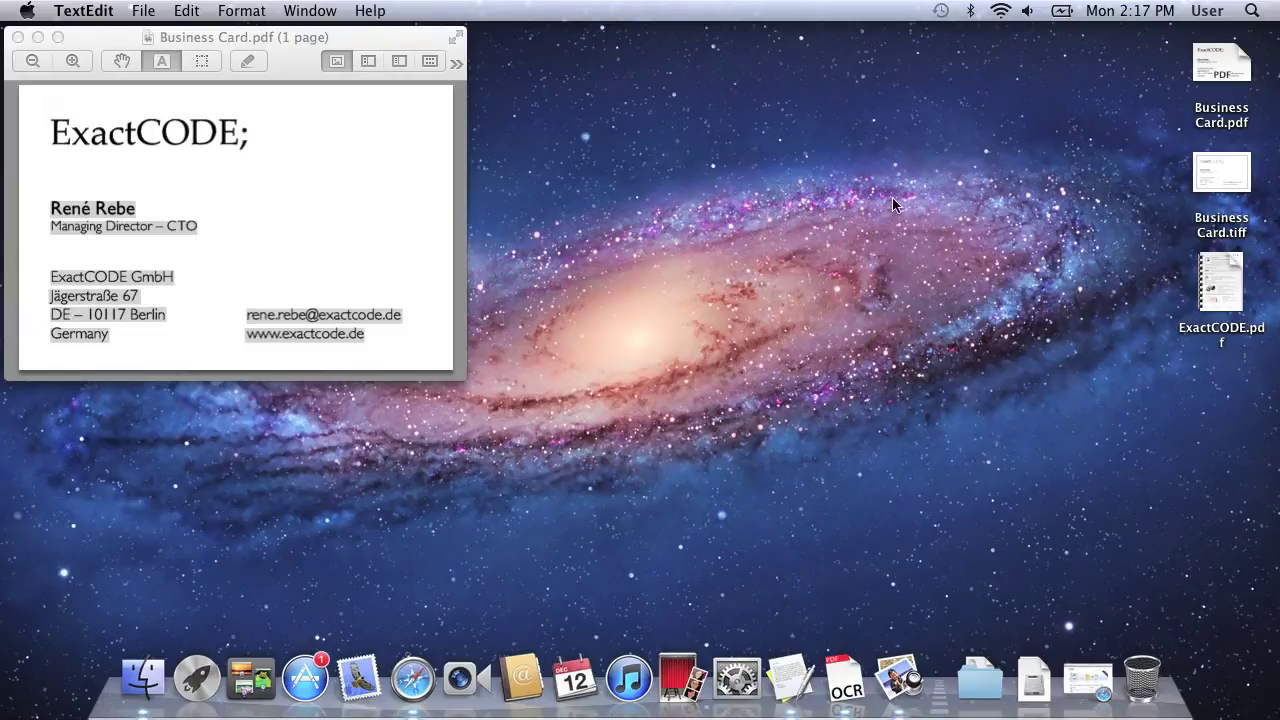
- Drop ExactCODE.pdf onto OCRKit in the Dock to create ExactCODE-OCR.pdf
{"action": "mouse_move", "coordinate": [1200, 276]}
{"action": "left_click_drag", "start_coordinate": [1218, 271], "coordinate": [845, 668]}
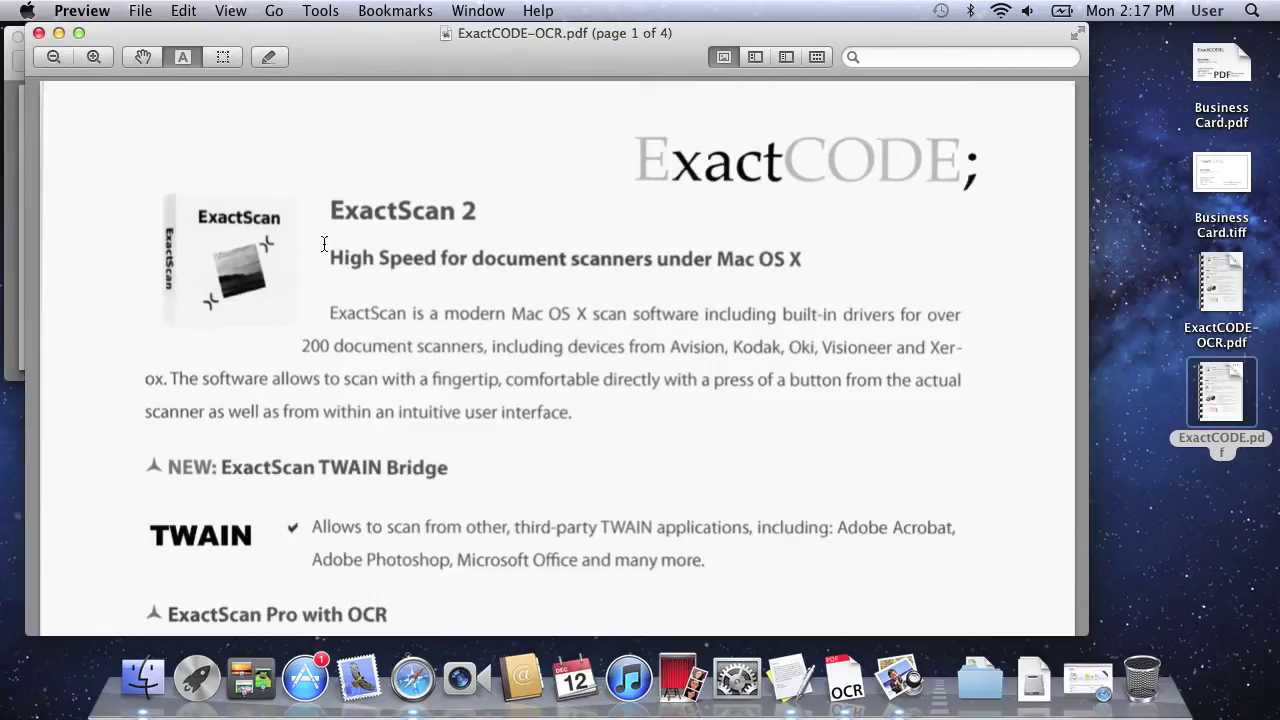
- Paste the ExactScan 2 heading and first paragraph into a new TextEdit document placed beside the PDF
{"action": "left_click_drag", "start_coordinate": [331, 210], "coordinate": [627, 417]}
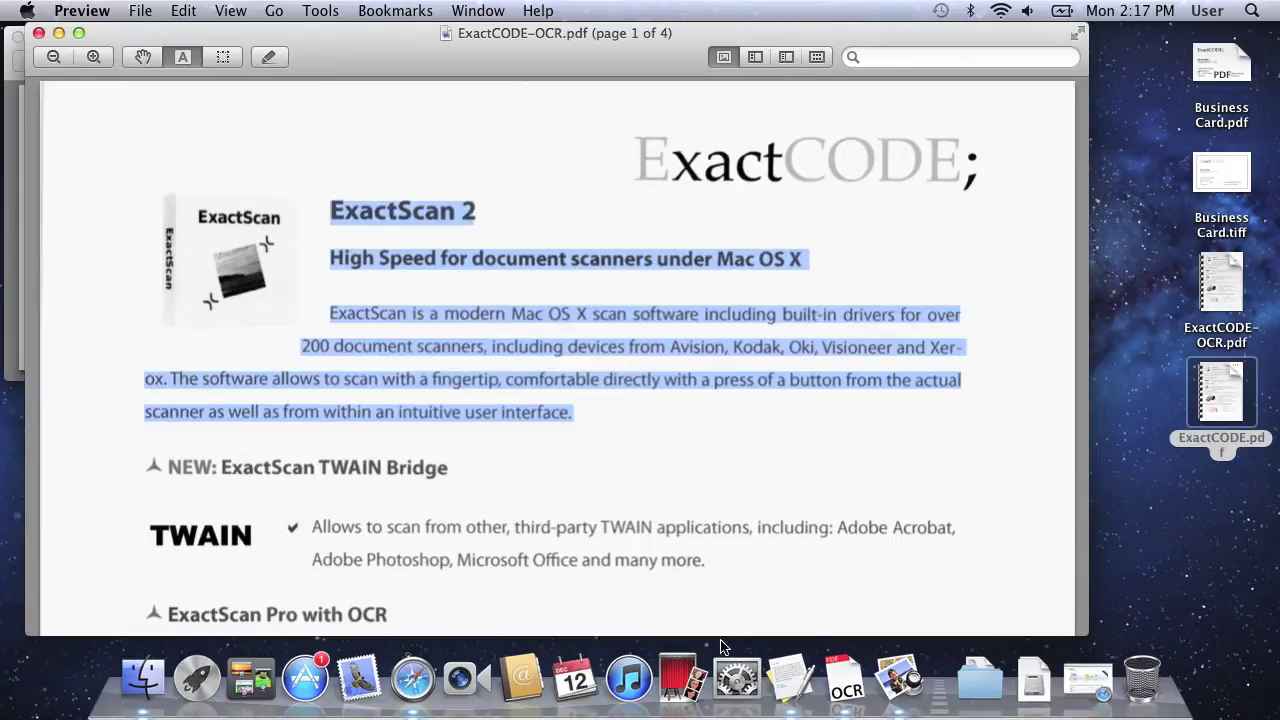
{"action": "left_click", "coordinate": [803, 690]}
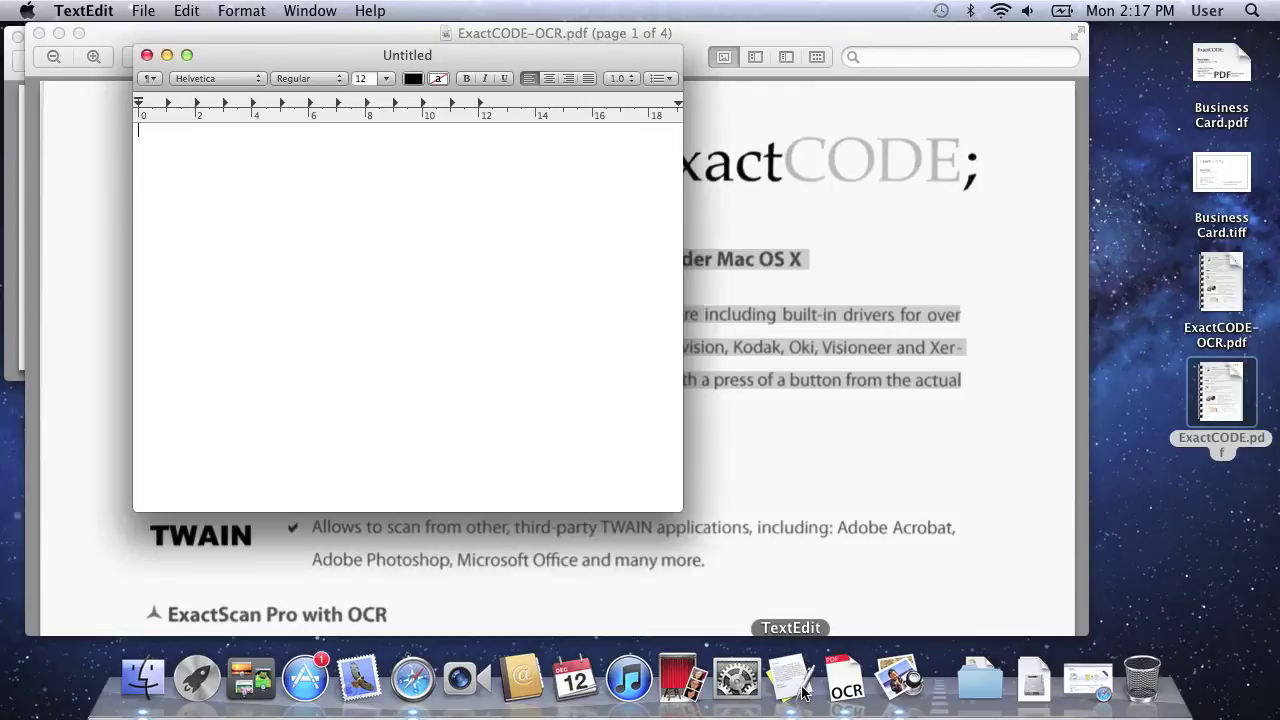
{"action": "key", "text": "super+v"}
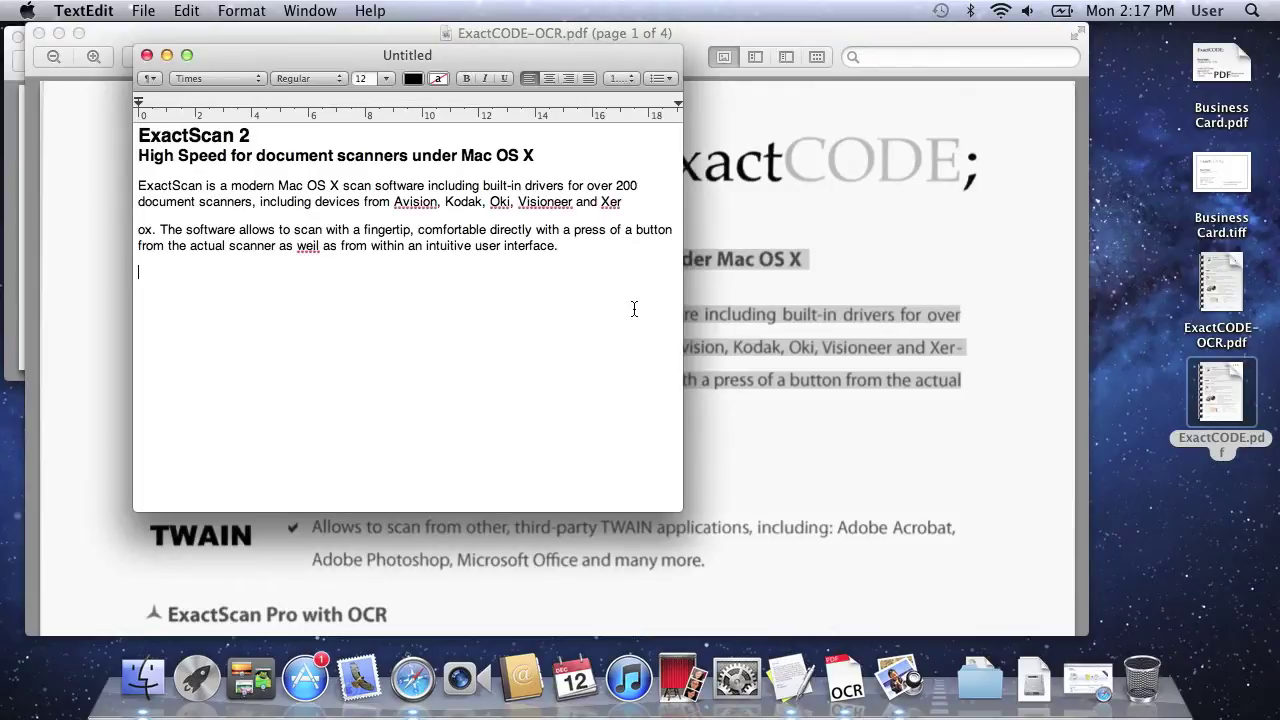
{"action": "left_click_drag", "start_coordinate": [510, 52], "coordinate": [1033, 127]}
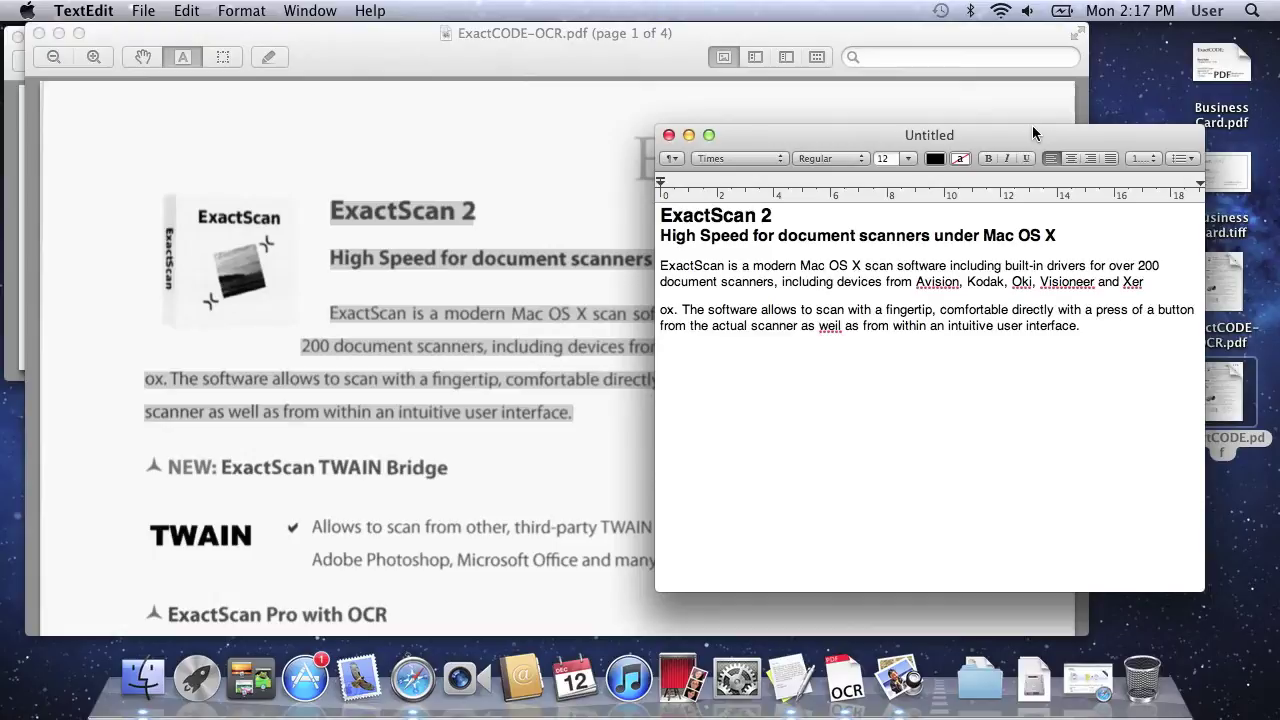
{"action": "left_click", "coordinate": [650, 87]}
- Scroll to page 3 of ExactCODE-OCR.pdf and select the ExactCODE GmbH company paragraph
{"action": "scroll", "coordinate": [509, 171], "scroll_direction": "down", "scroll_amount": 5}
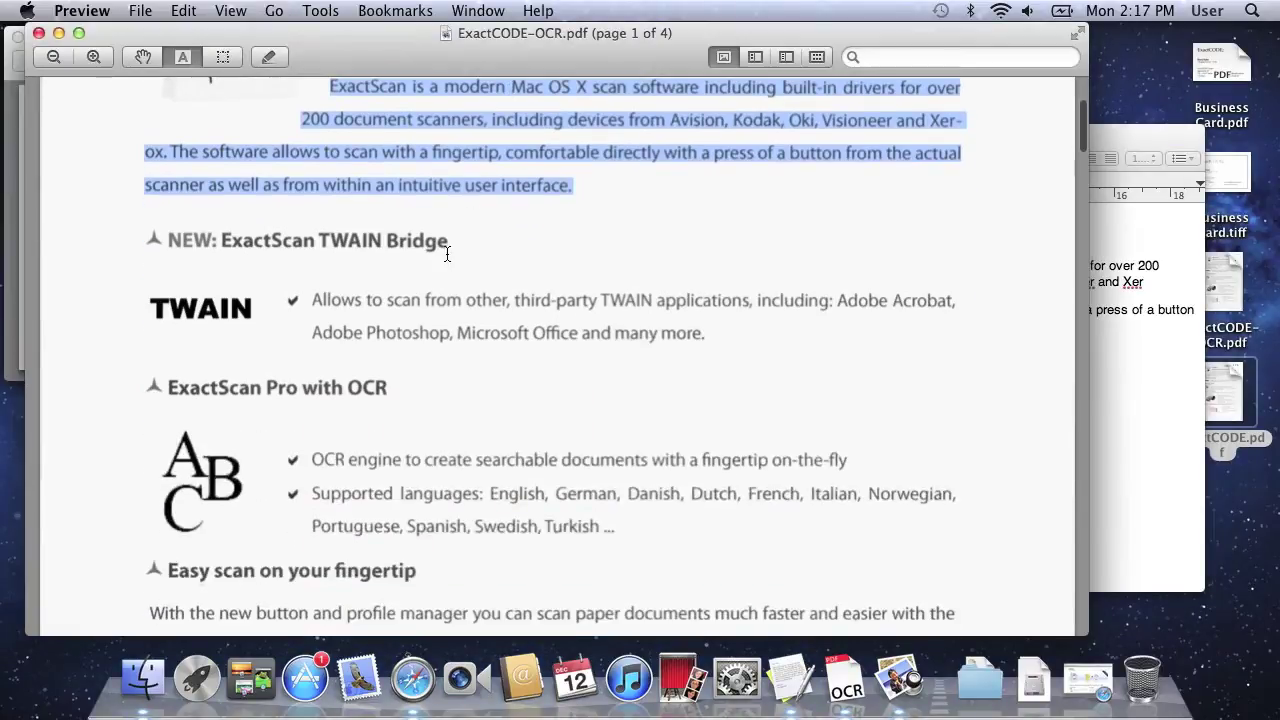
{"action": "left_click_drag", "start_coordinate": [443, 243], "coordinate": [651, 463]}
{"action": "scroll", "coordinate": [651, 463], "scroll_direction": "down", "scroll_amount": 15}
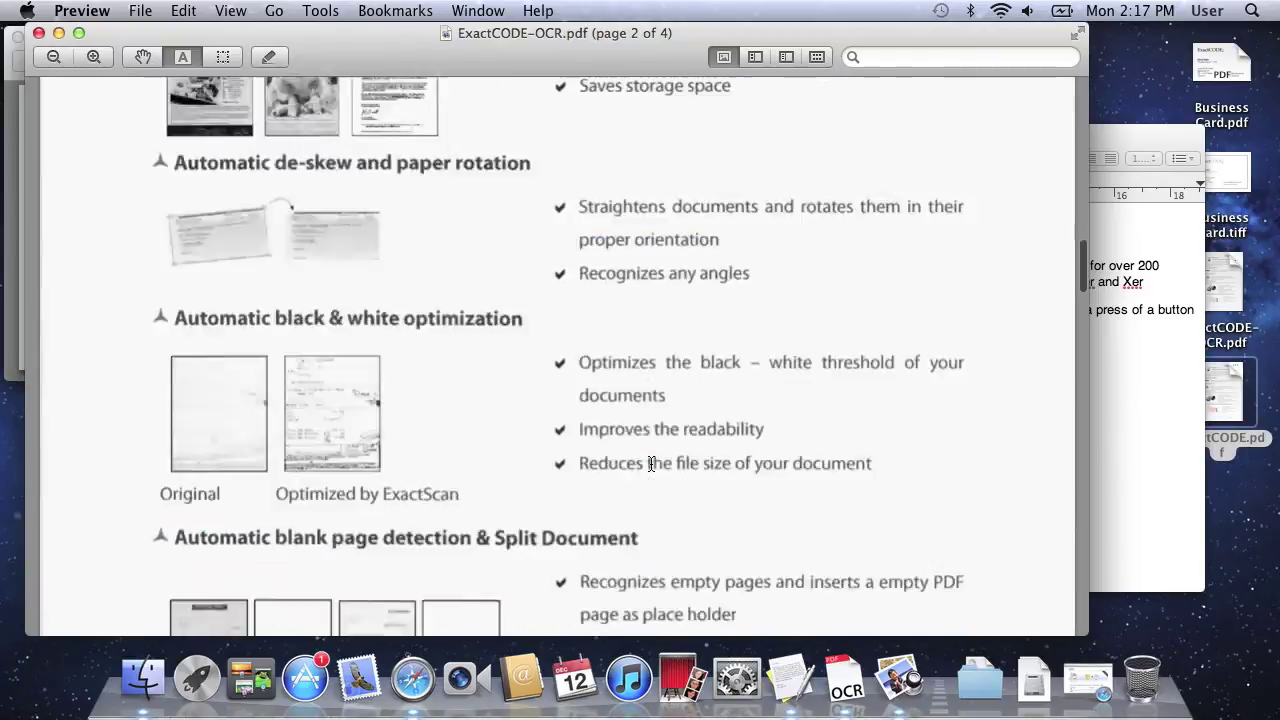
{"action": "scroll", "coordinate": [651, 463], "scroll_direction": "down", "scroll_amount": 10}
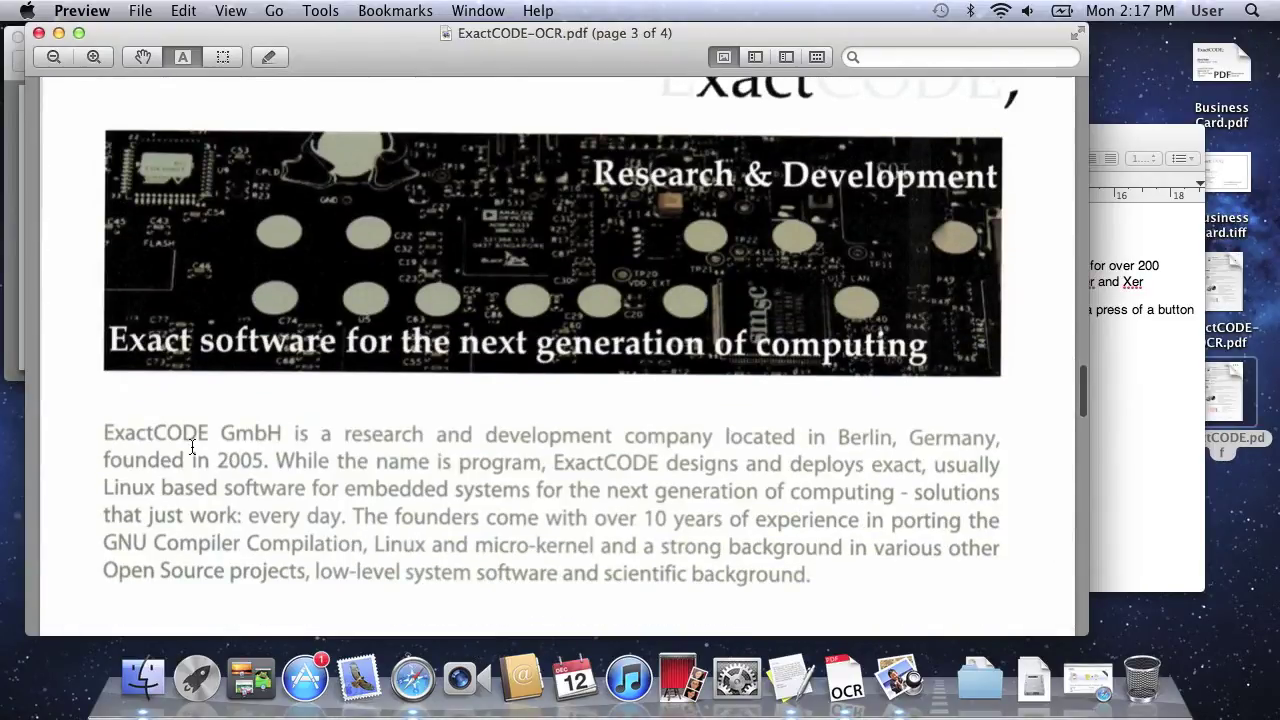
{"action": "left_click_drag", "start_coordinate": [105, 435], "coordinate": [831, 583]}
- Replace the TextEdit note's text with that paragraph, then deselect it and scroll the PDF back up
{"action": "left_click", "coordinate": [1145, 492]}
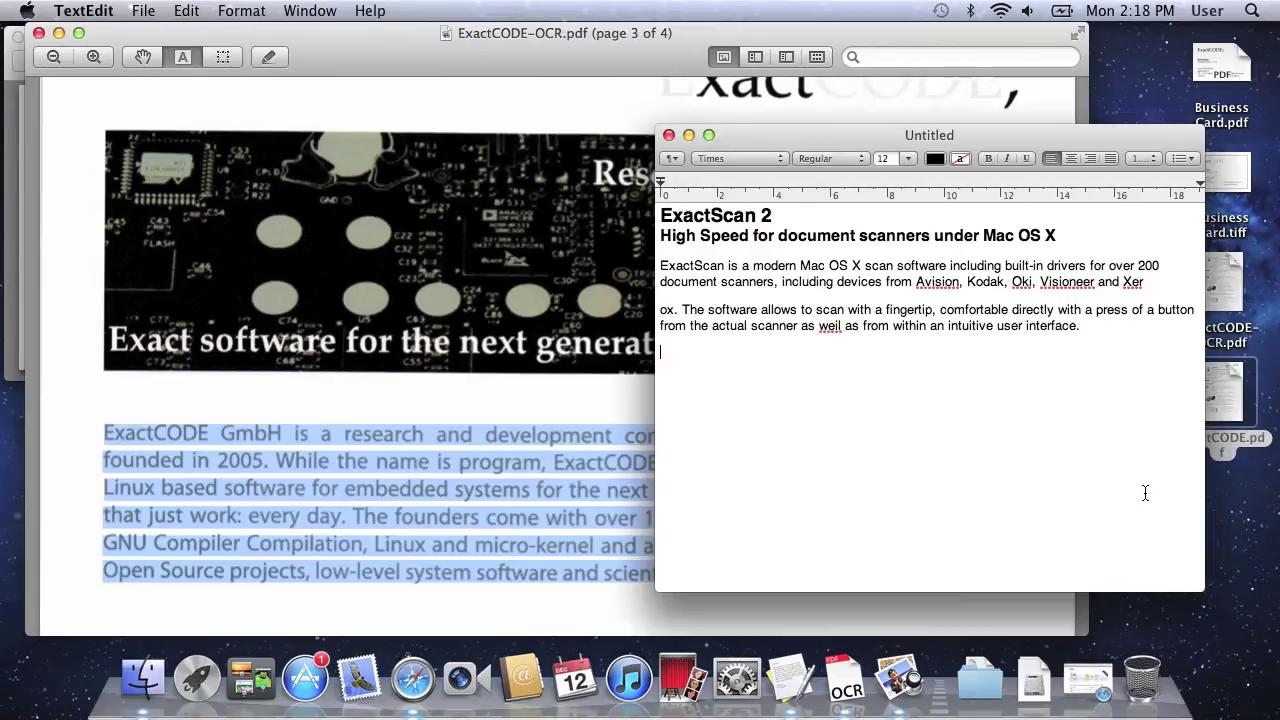
{"action": "key", "text": "super+a"}
{"action": "type", "text": "ExactCODE GmbH is a research and development company located in Berlin, Germany, founded in 2005. While the name is program, ExactCODE designs and deploys exact, usually Linux based software for embedded systems for the next generation of computing — solutions that just work: every day. The founders come with over 10 years of experience in porting the GNU Compiler Compilation, Linux and micro-kernel and a strong background in various other Open Source projects, low-level system software and scientific background."}
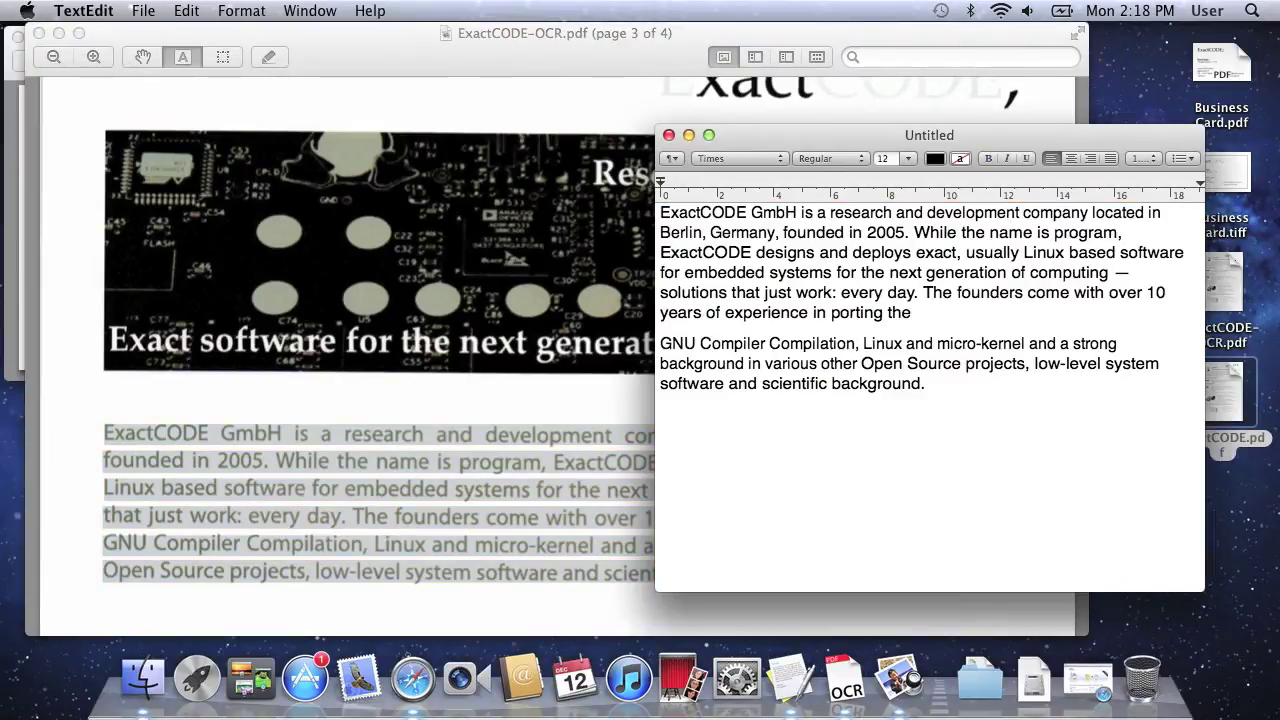
{"action": "left_click", "coordinate": [559, 447]}
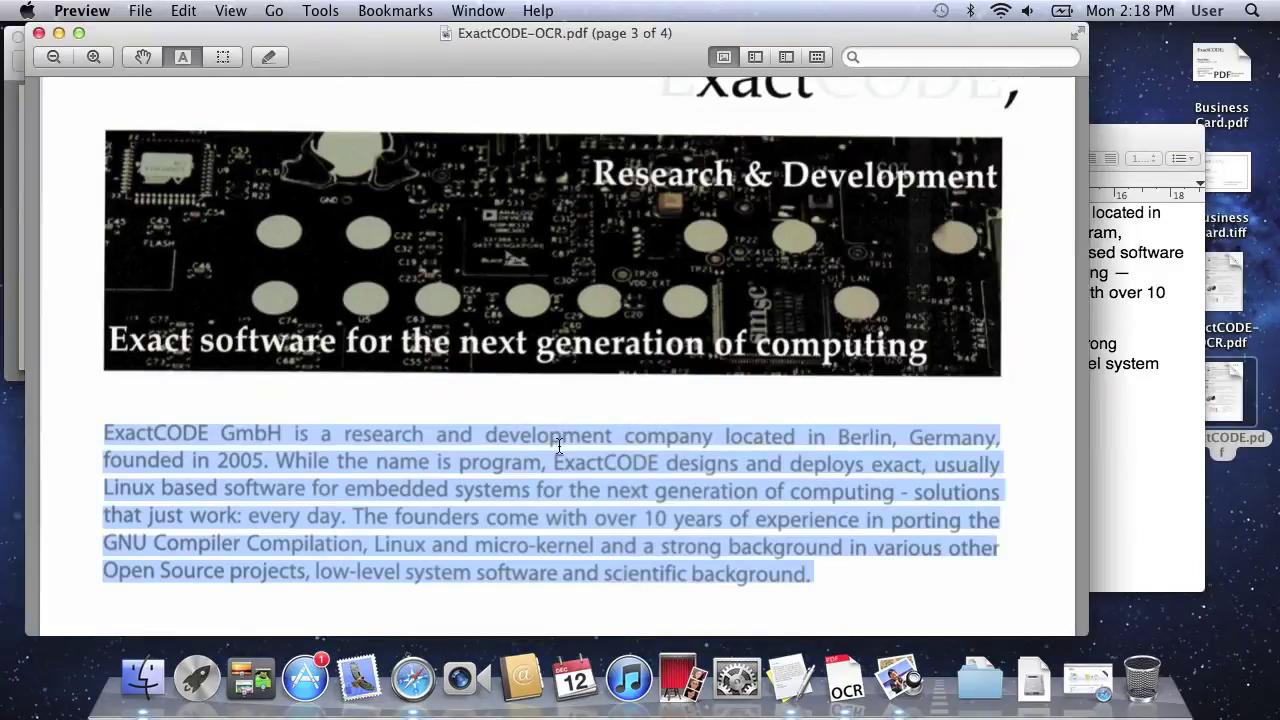
{"action": "left_click", "coordinate": [559, 447]}
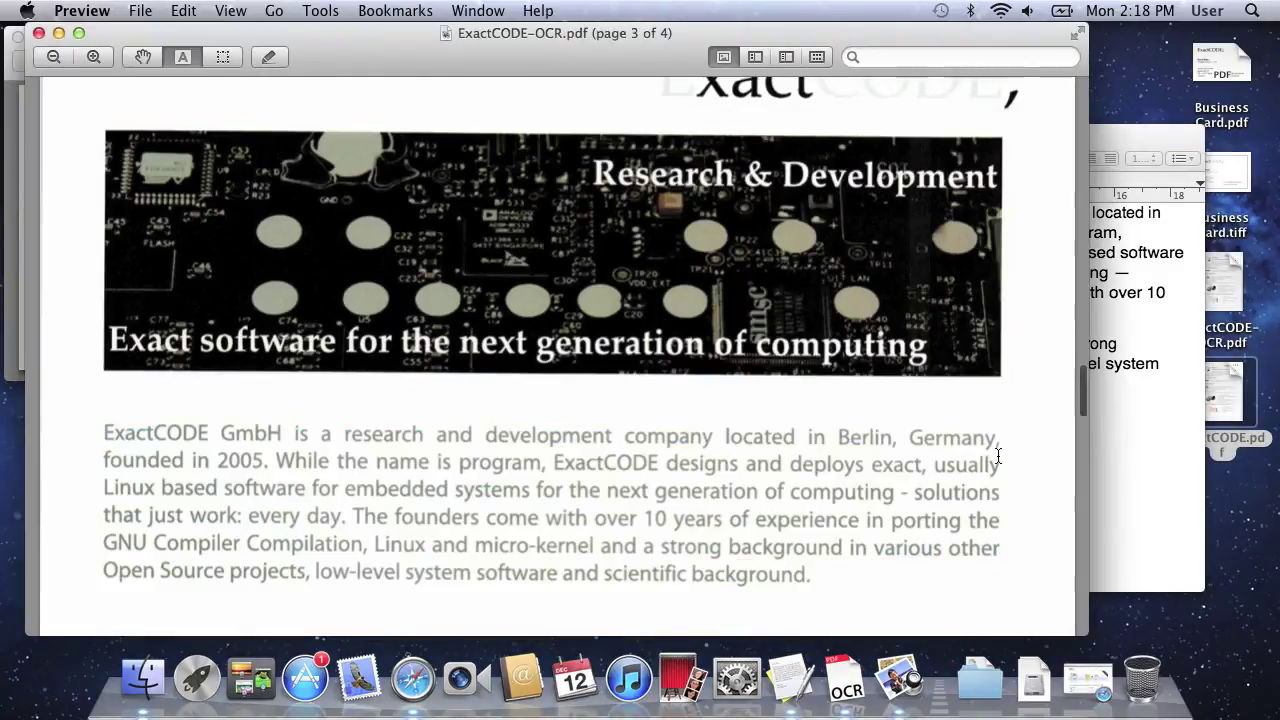
{"action": "scroll", "coordinate": [998, 456], "scroll_direction": "up", "scroll_amount": 15}
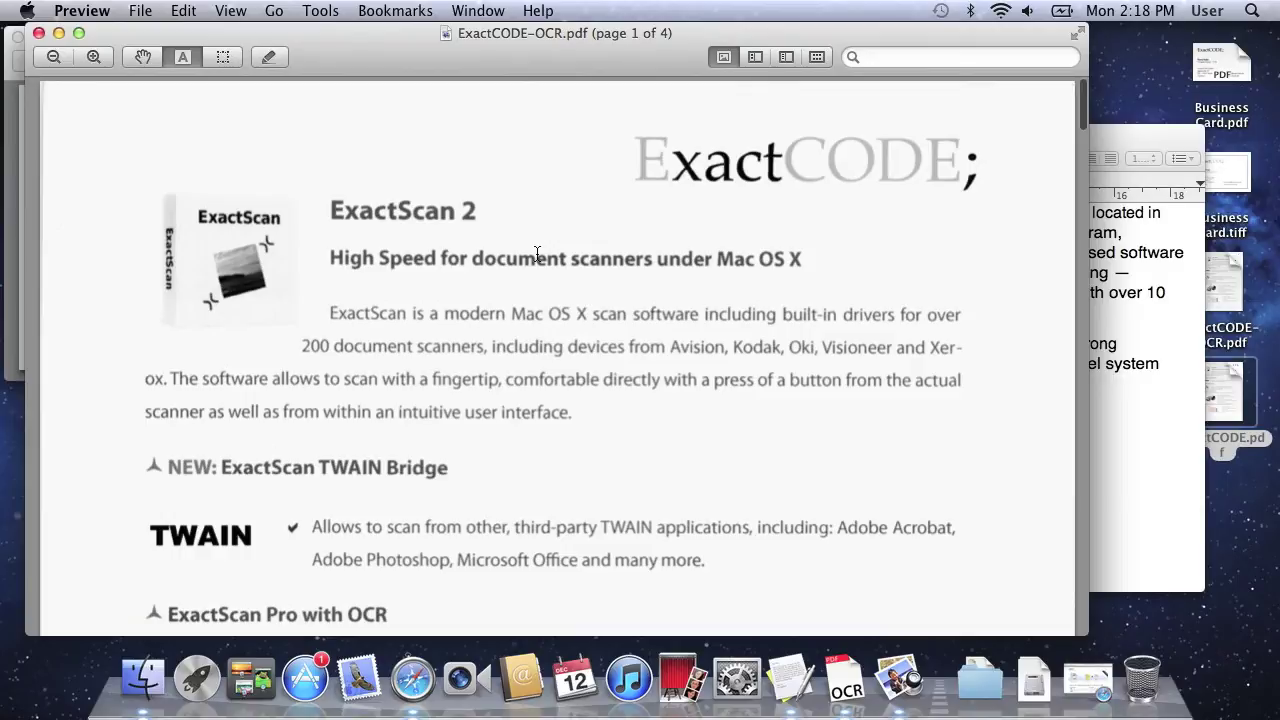
- Search ExactCODE-OCR.pdf for 'ExactScan', then close the document
{"action": "key", "text": "super+f"}
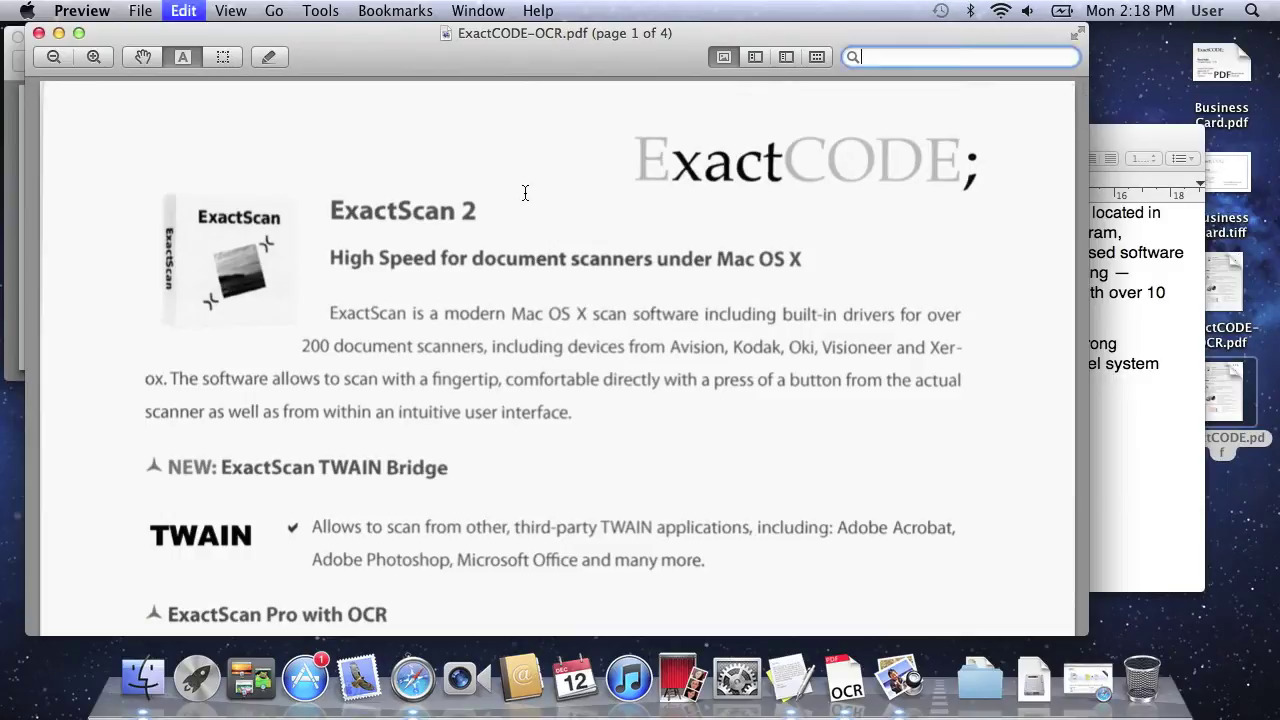
{"action": "type", "text": "ExactScan"}
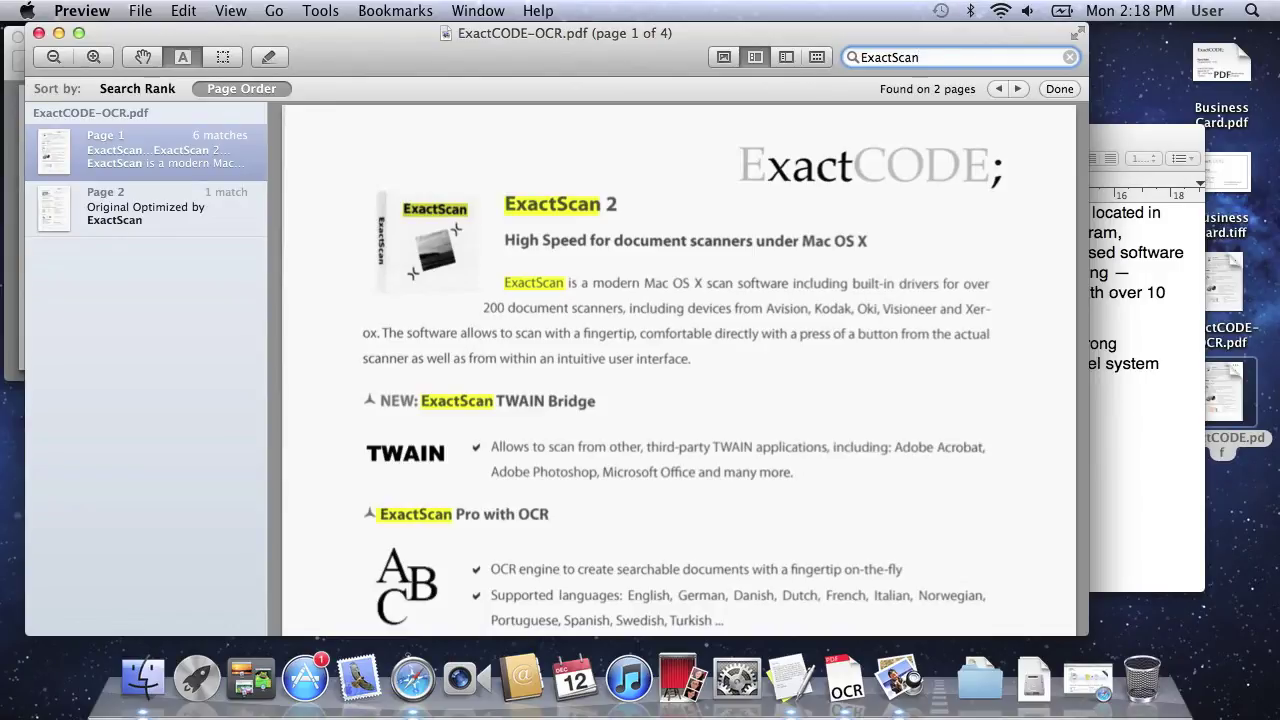
{"action": "left_click", "coordinate": [1276, 5]}
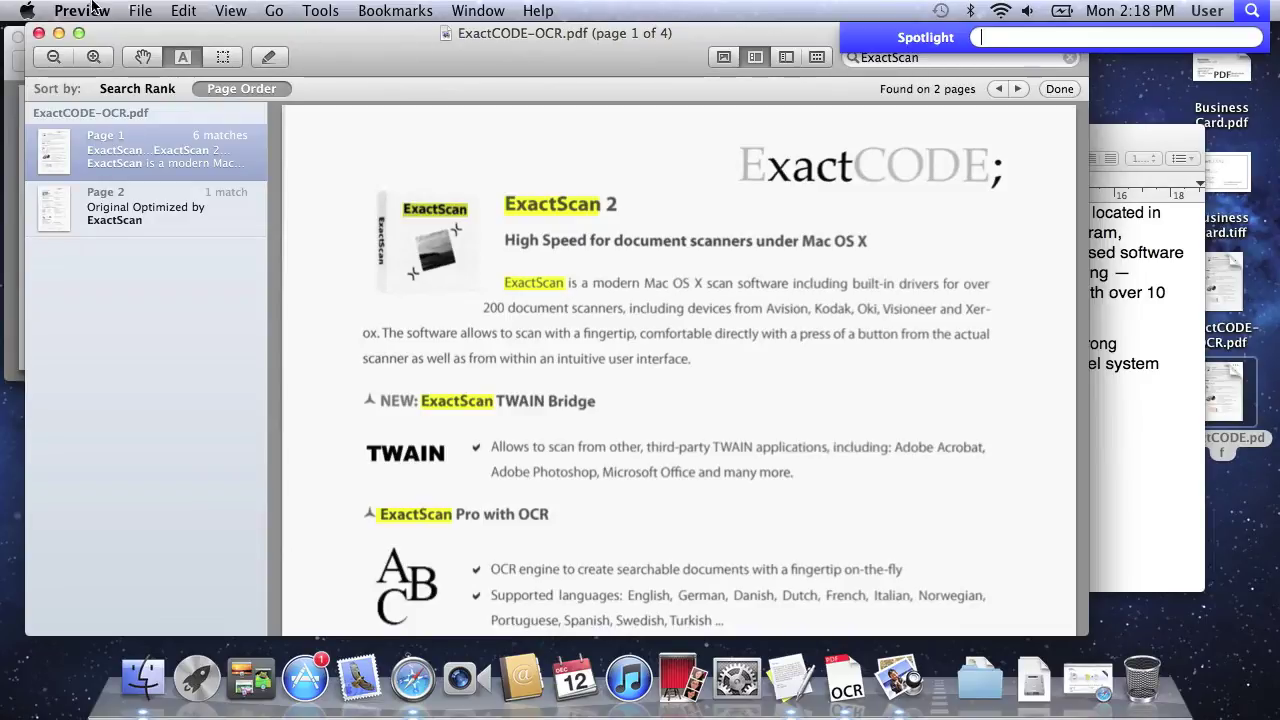
{"action": "left_click", "coordinate": [38, 33]}
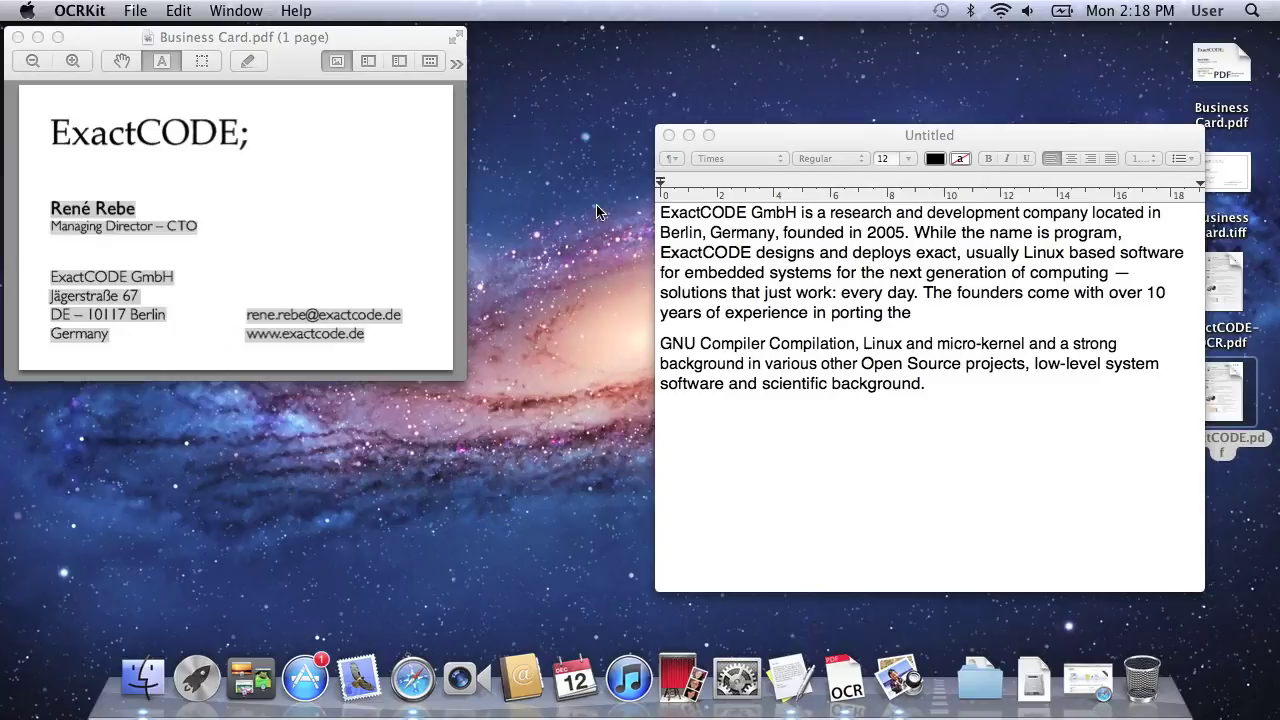
- Open OCRKit Preferences and review the Rotate choices, keeping 0°
{"action": "left_click", "coordinate": [70, 9]}
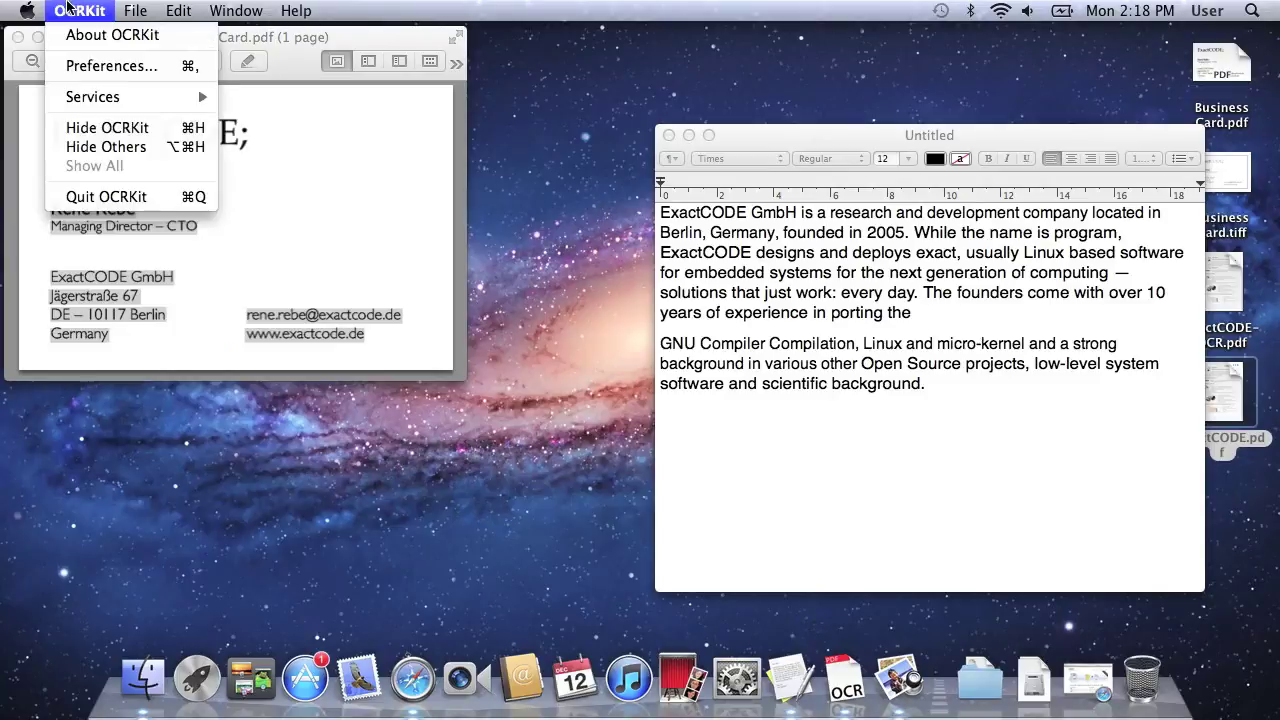
{"action": "left_click", "coordinate": [80, 66]}
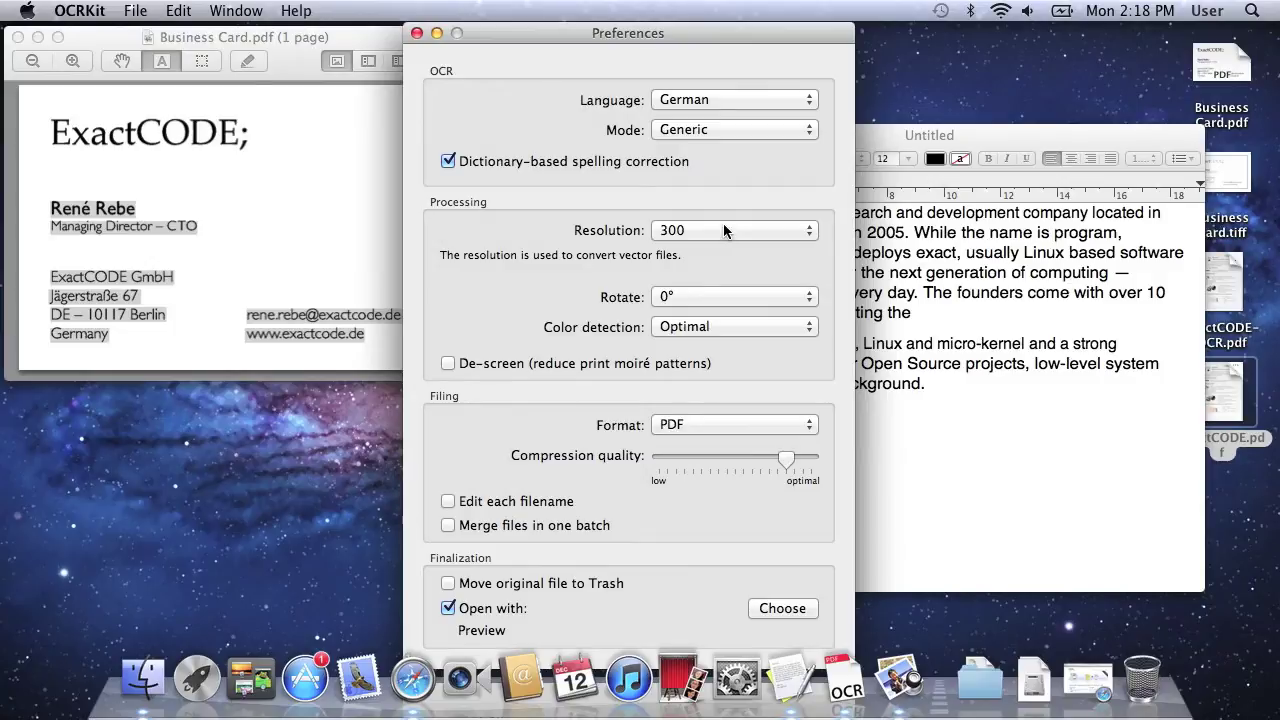
{"action": "left_click", "coordinate": [714, 298]}
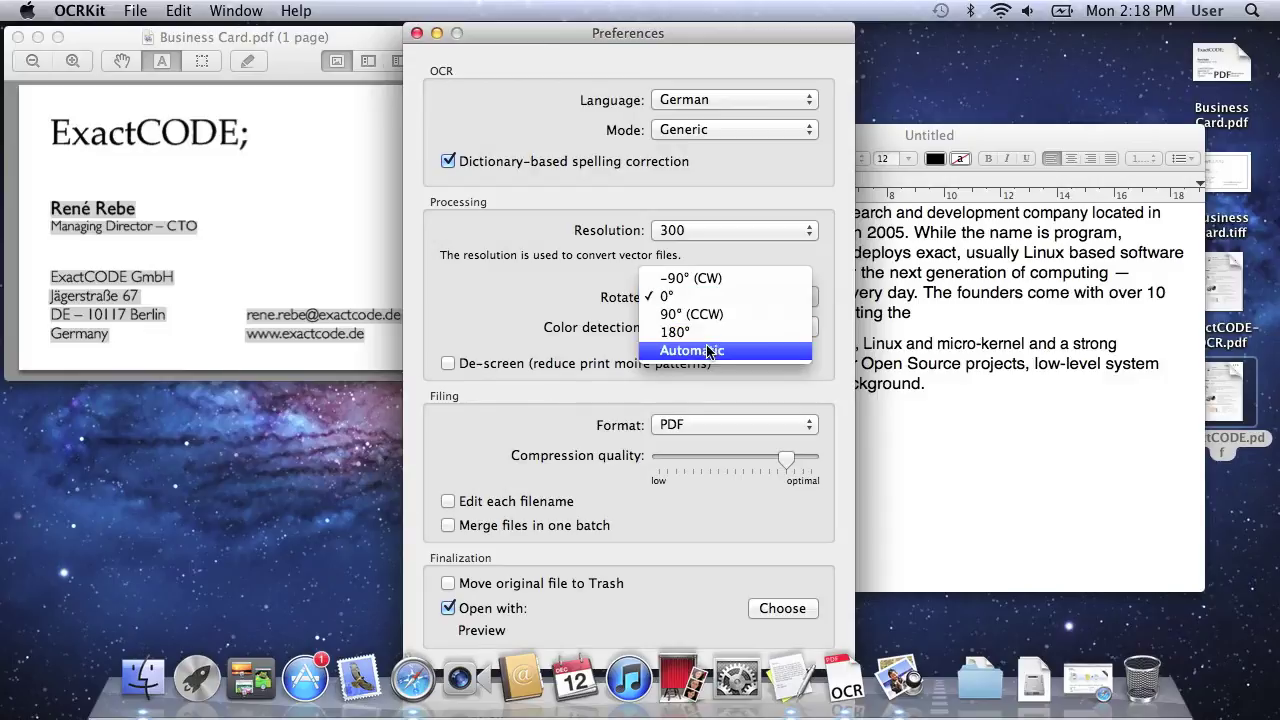
{"action": "left_click", "coordinate": [585, 300]}
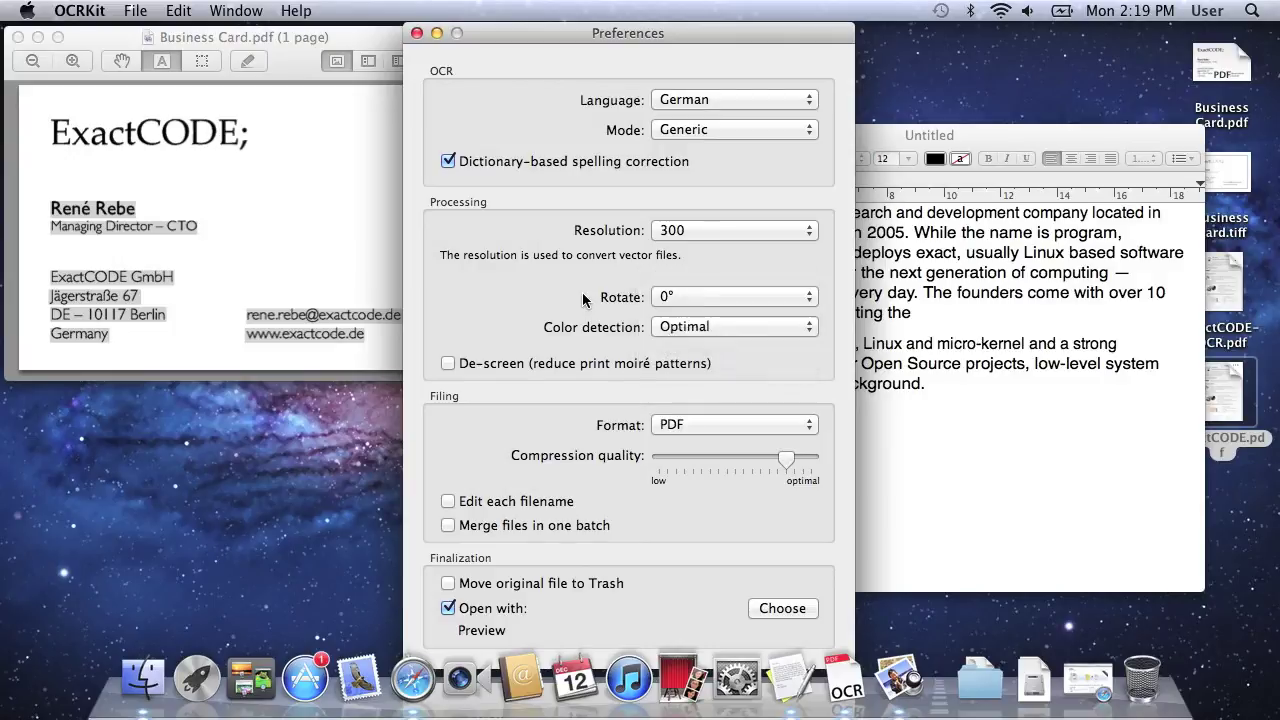
- Review the Format choices keeping PDF, then open ocrkit.com in Safari
{"action": "left_click", "coordinate": [699, 424]}
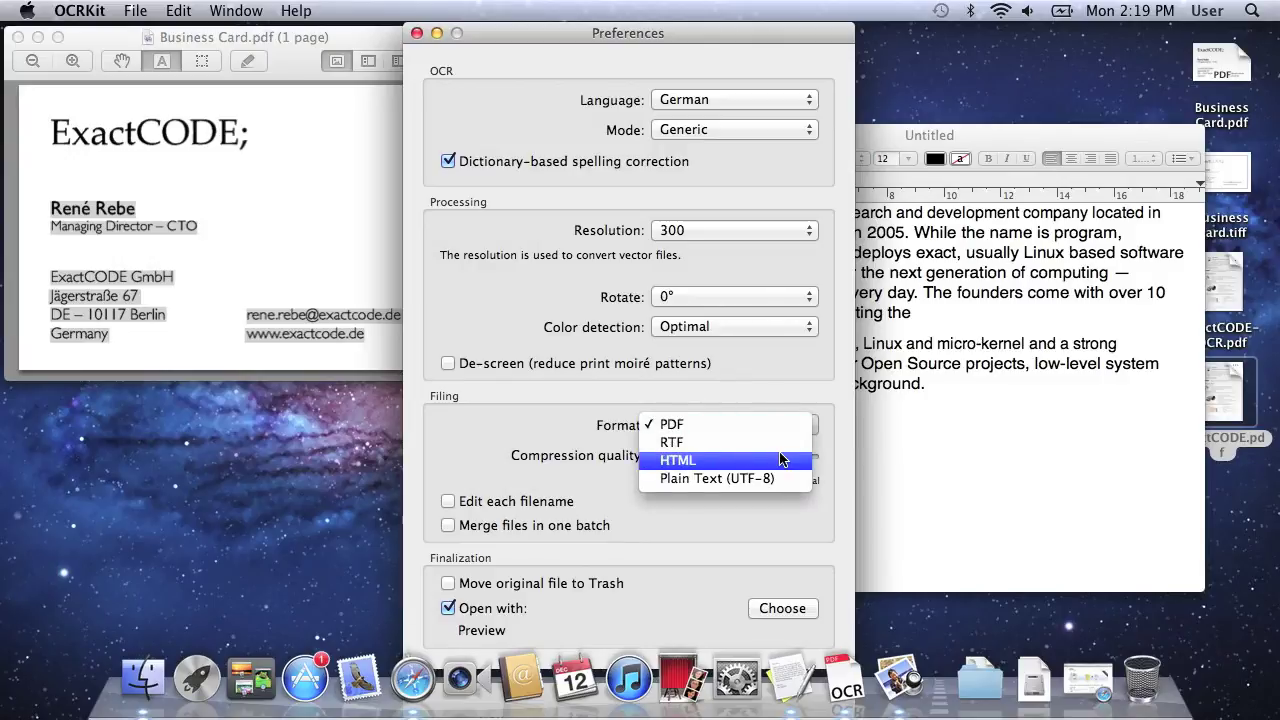
{"action": "left_click", "coordinate": [836, 467]}
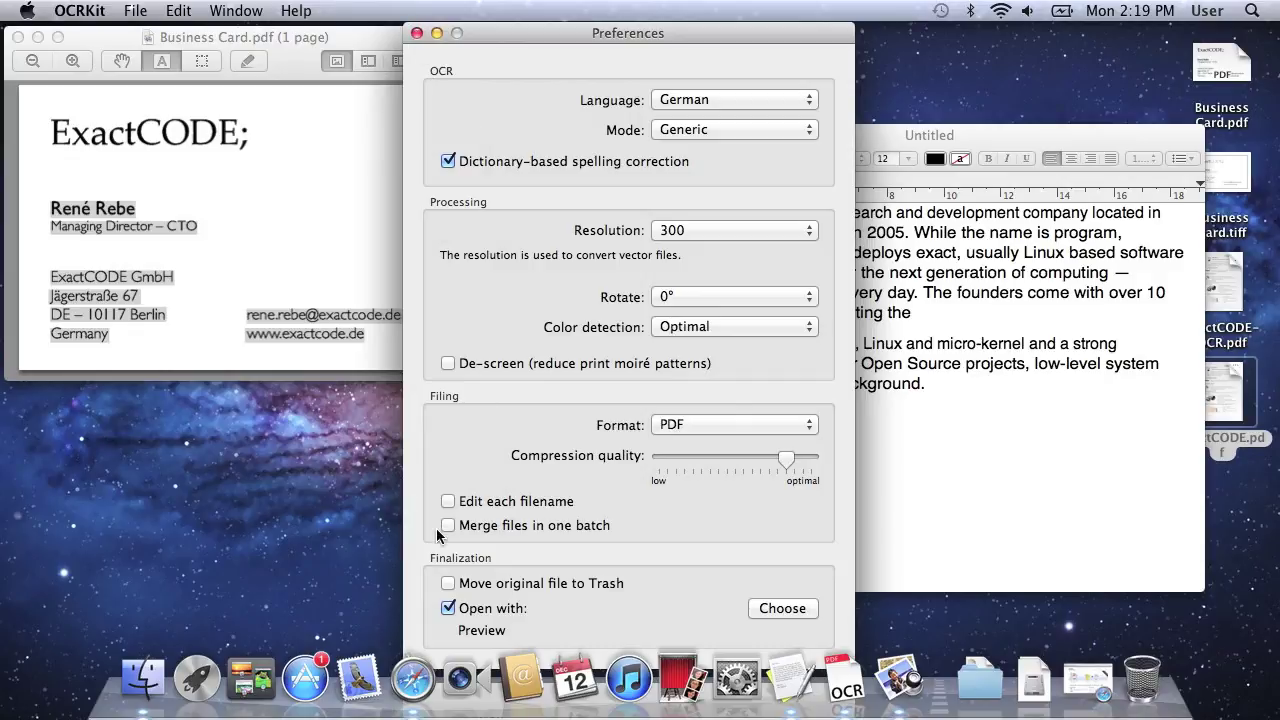
{"action": "left_click", "coordinate": [1101, 694]}
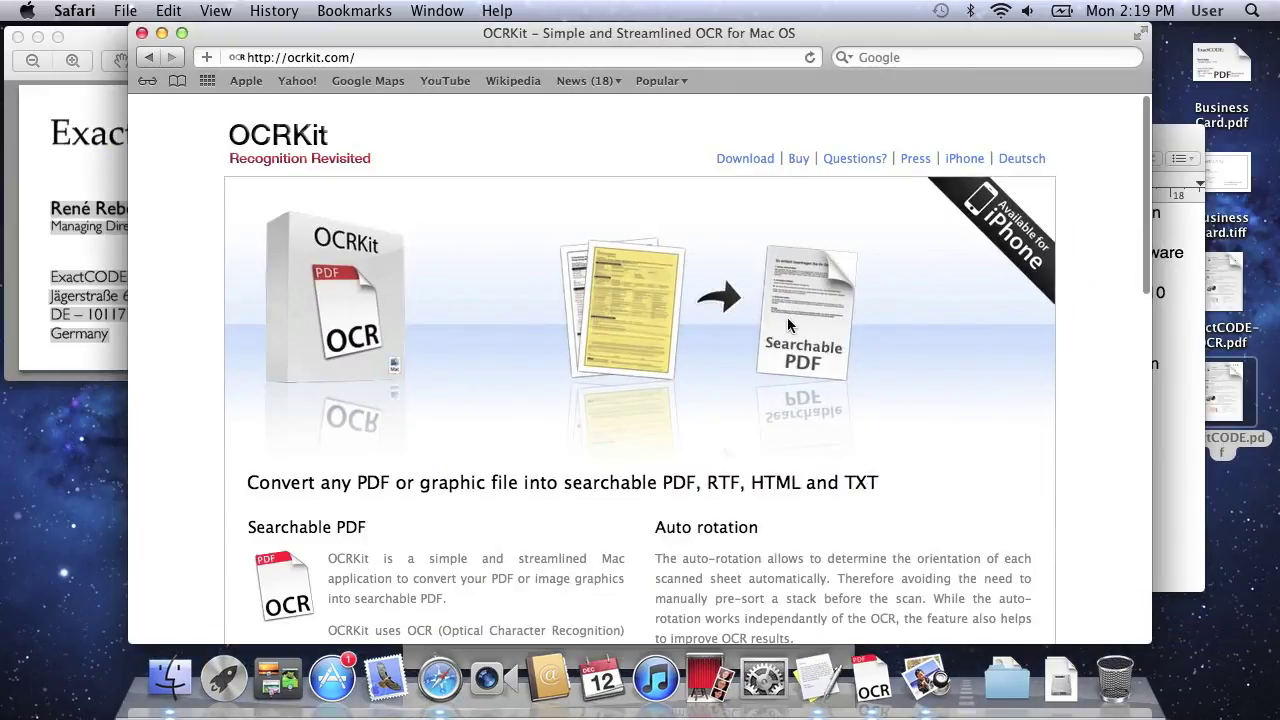